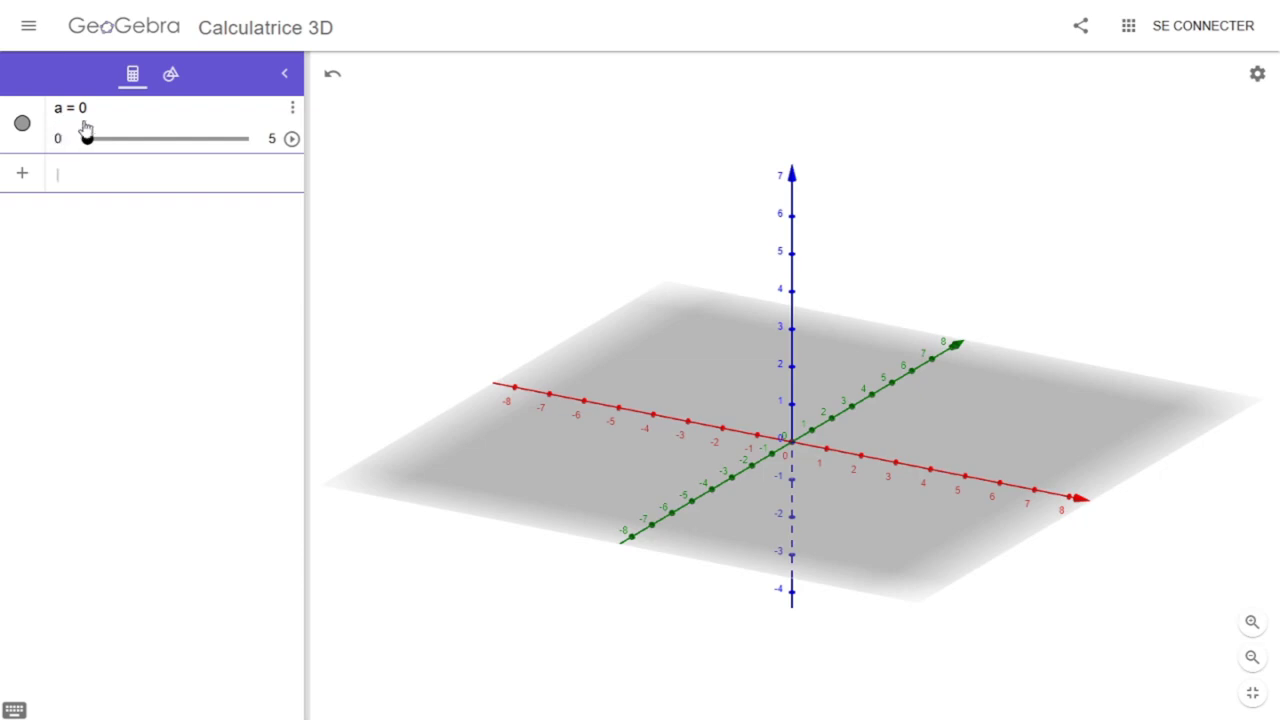
Create a cone with its base centre at the origin, apex at height 3 on the z-axis, and radius a.
left_click(171, 80)
left_click_drag(295, 168, 274, 323)
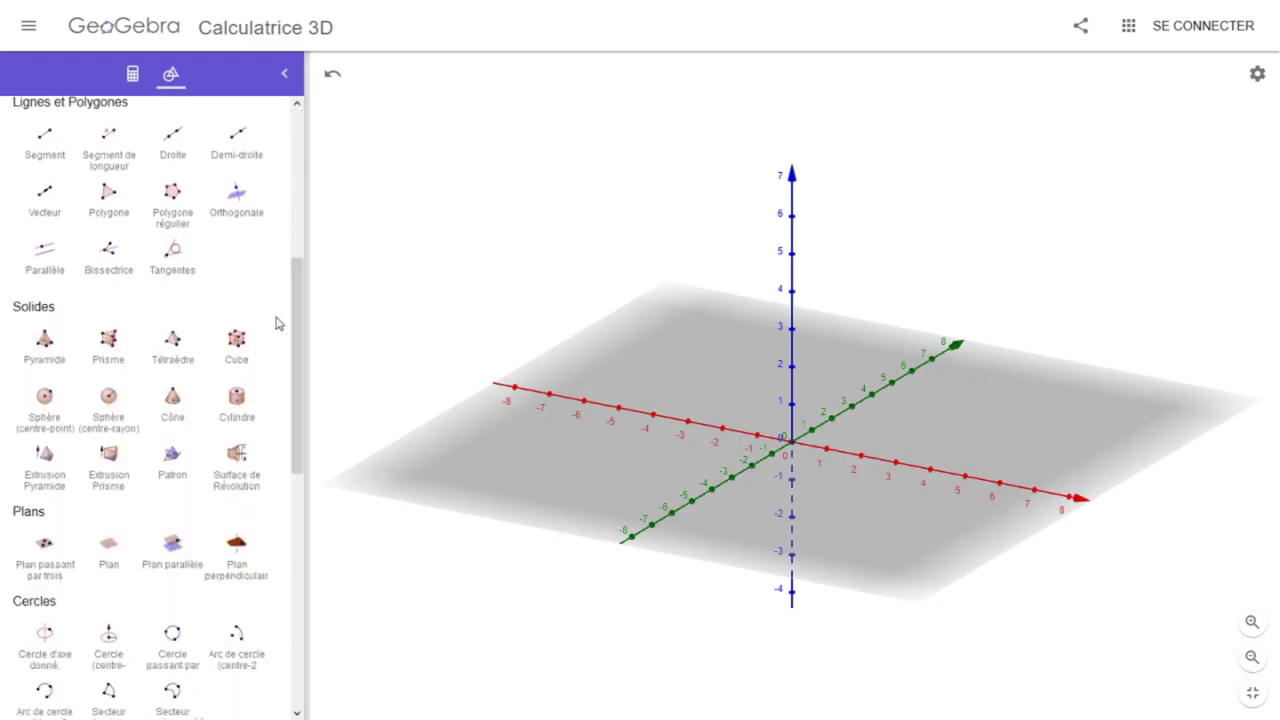
left_click(173, 400)
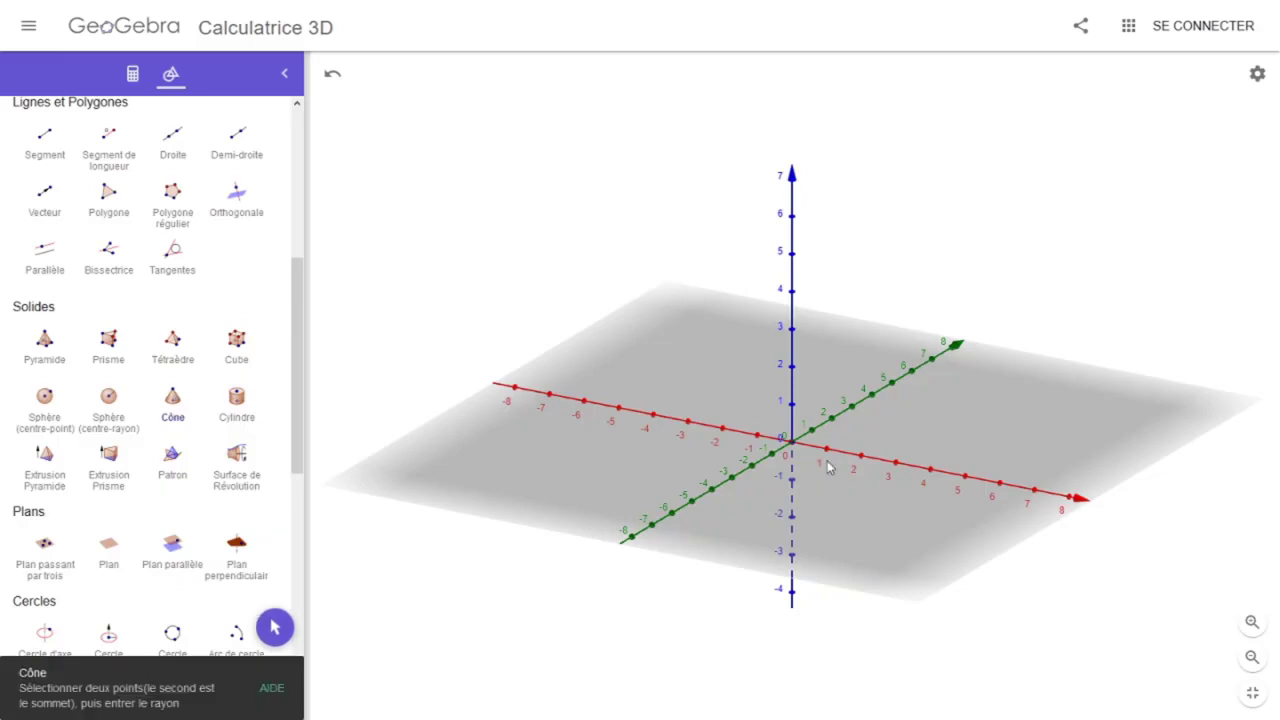
left_click(792, 443)
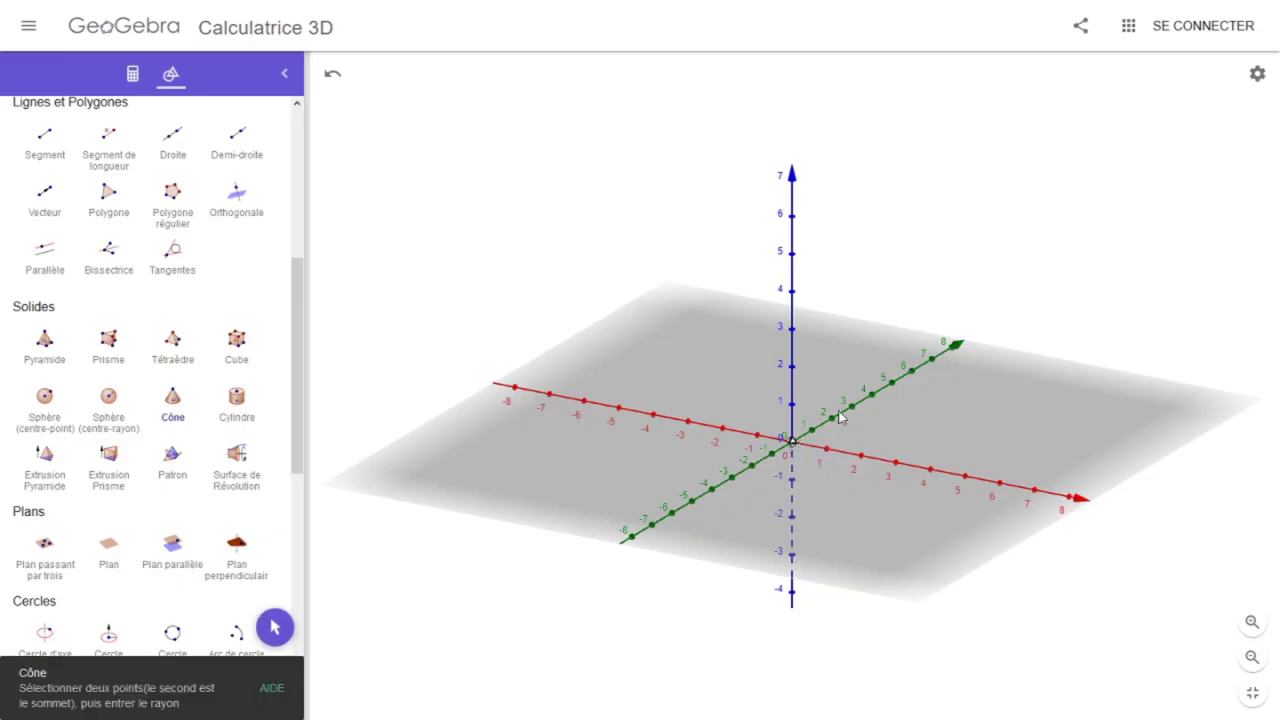
left_click(792, 329)
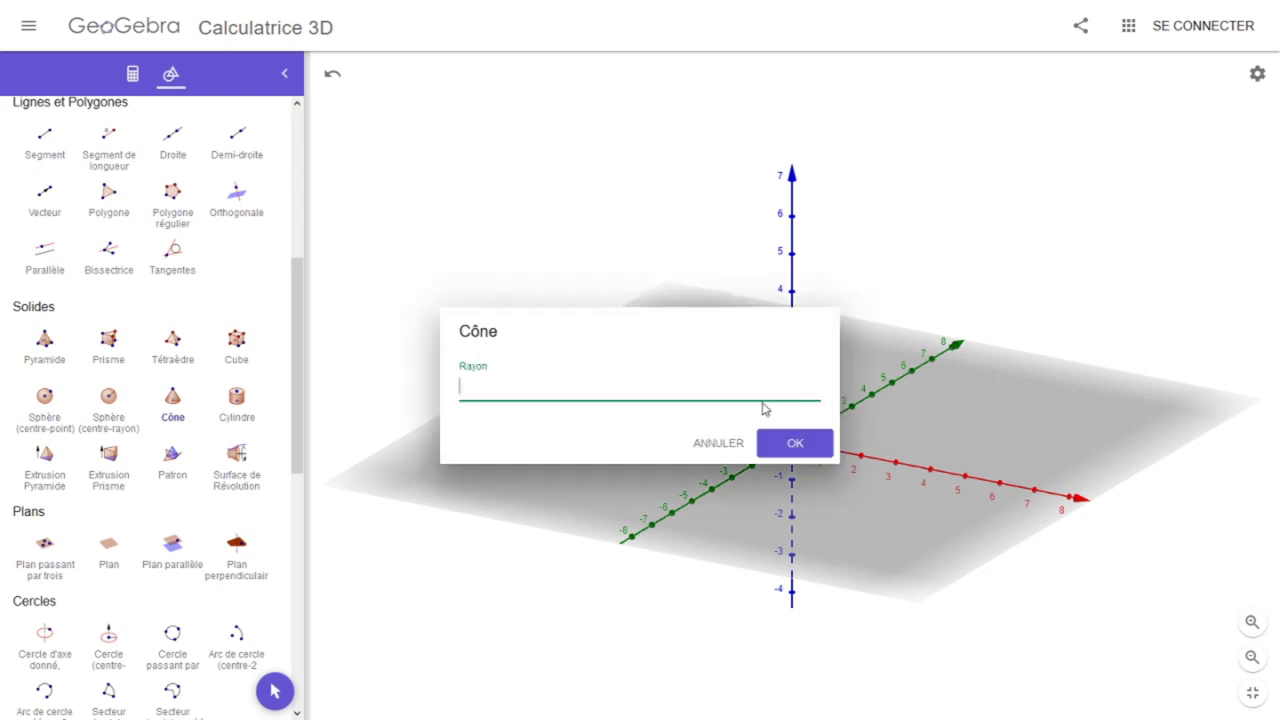
type("a")
key("Return")
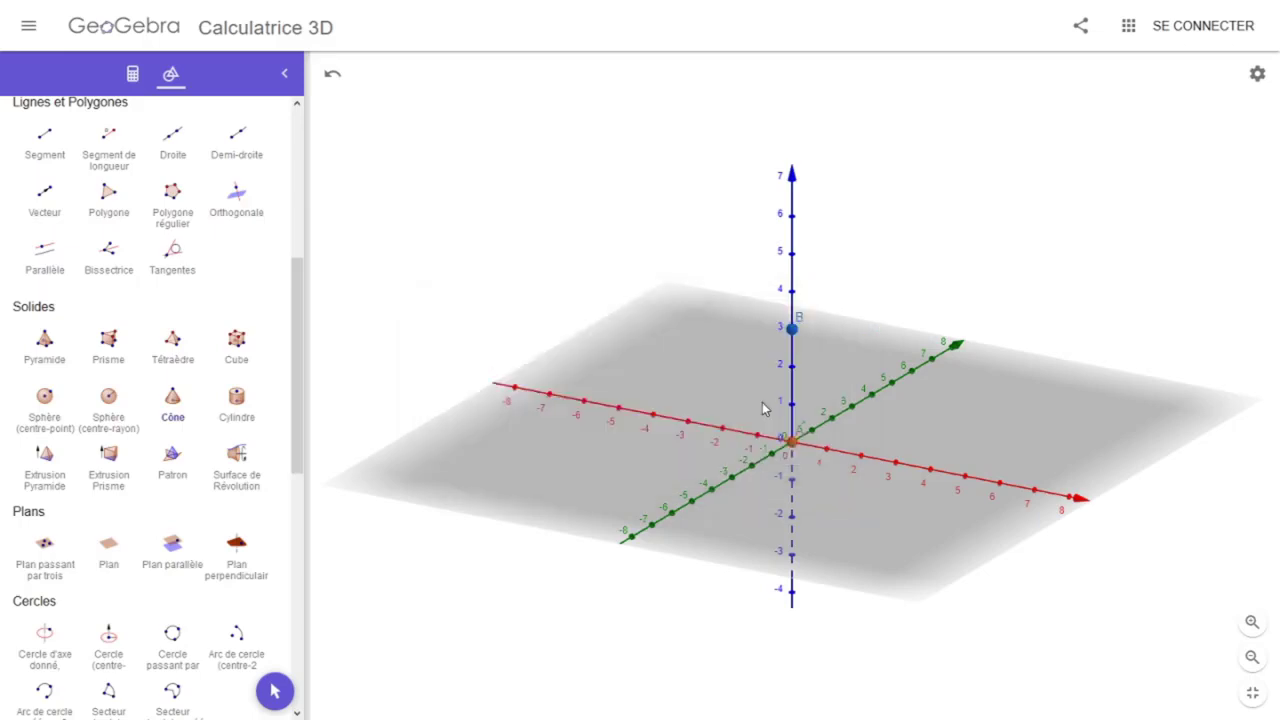
Vary slider a to enlarge the cone's base radius.
left_click(131, 80)
left_click(131, 80)
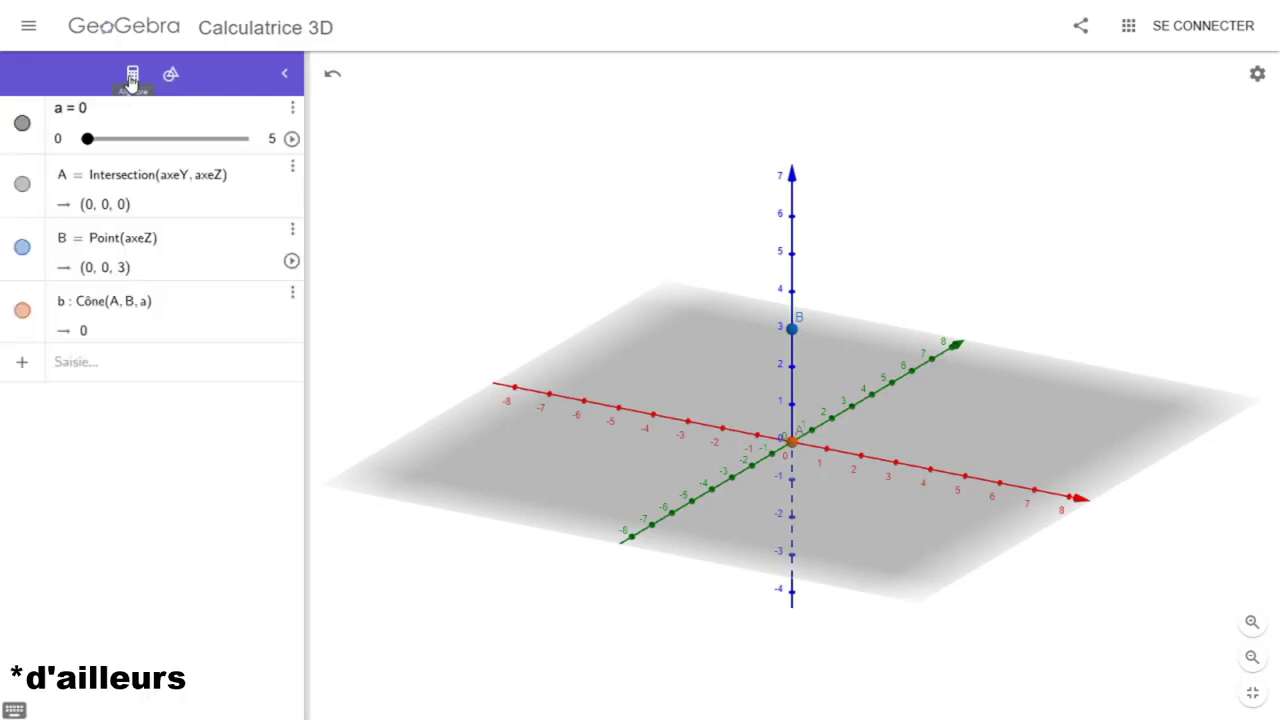
left_click(90, 139)
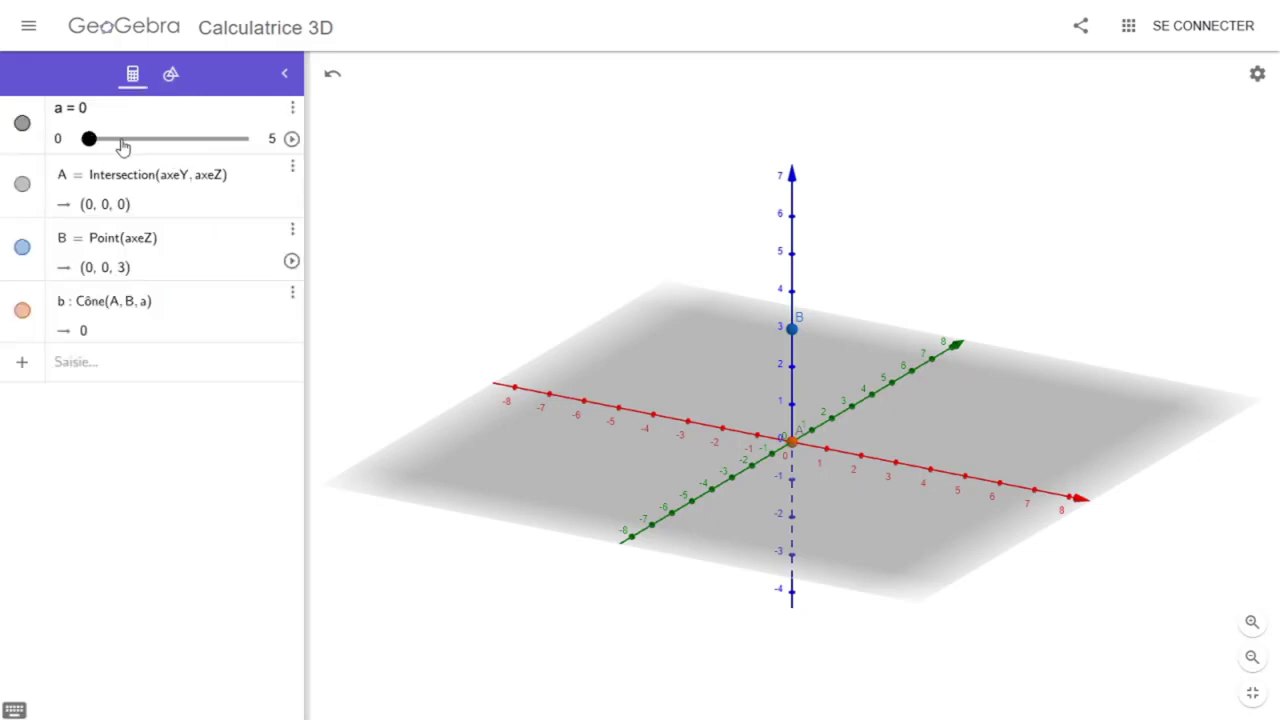
left_click(188, 140)
left_click_drag(157, 141, 240, 143)
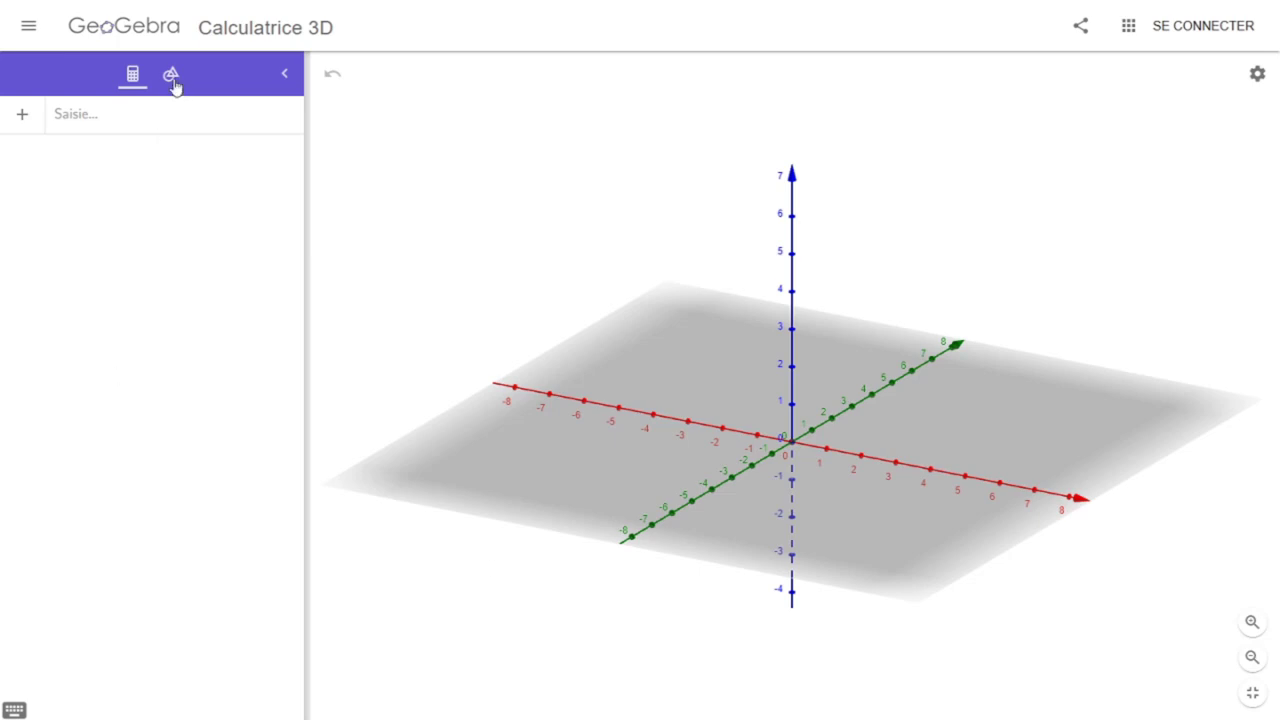
In the empty construction, place a point on the z-axis at height 4 and move it up to height 8.7.
left_click(172, 78)
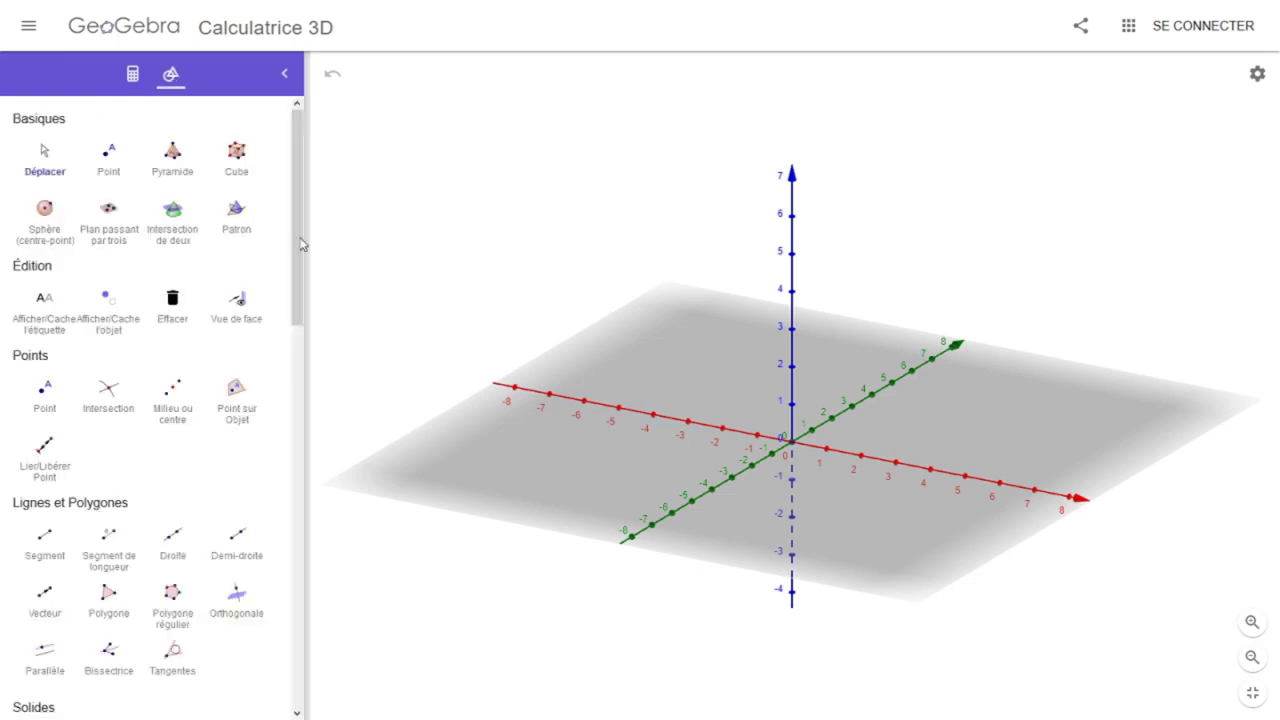
left_click(42, 420)
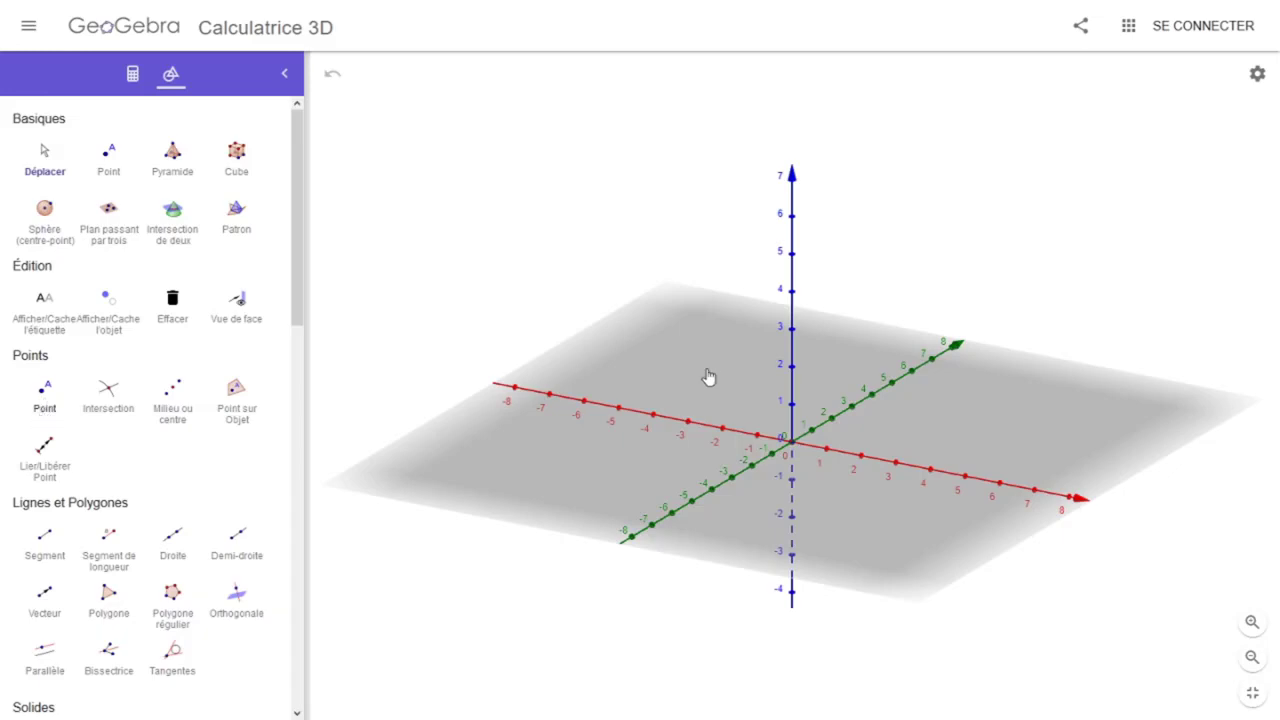
left_click(791, 292)
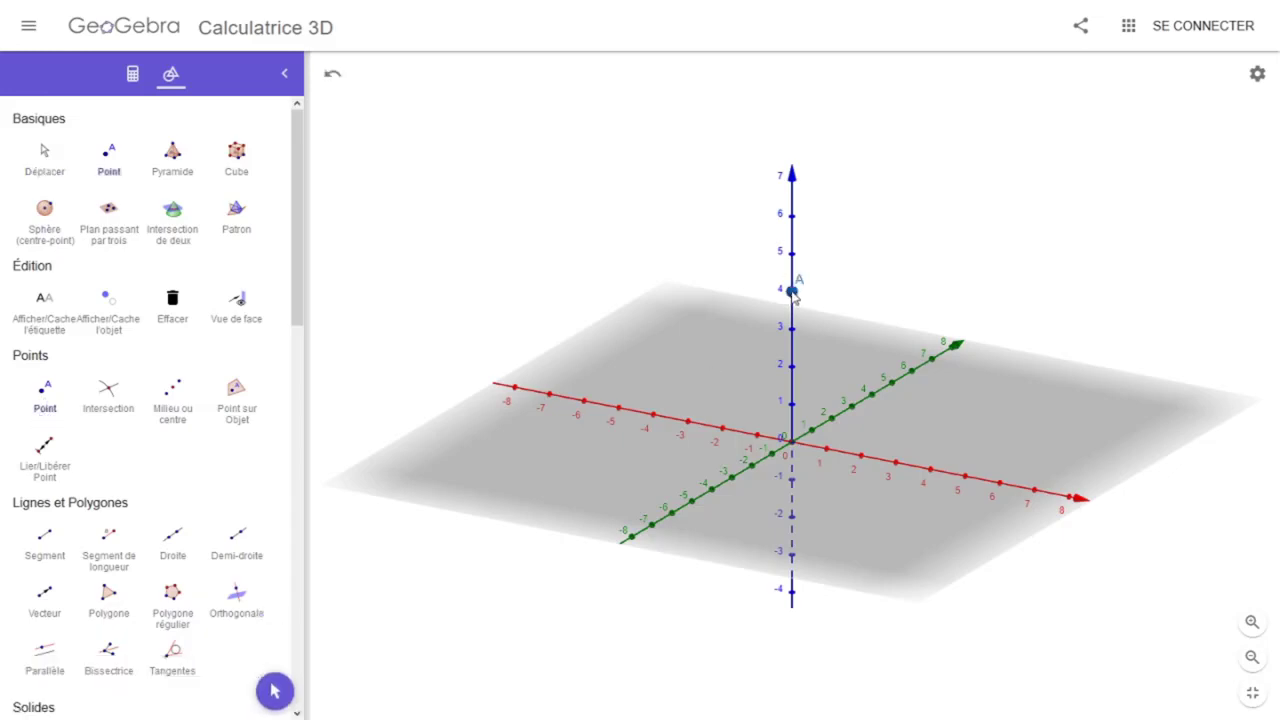
left_click(132, 76)
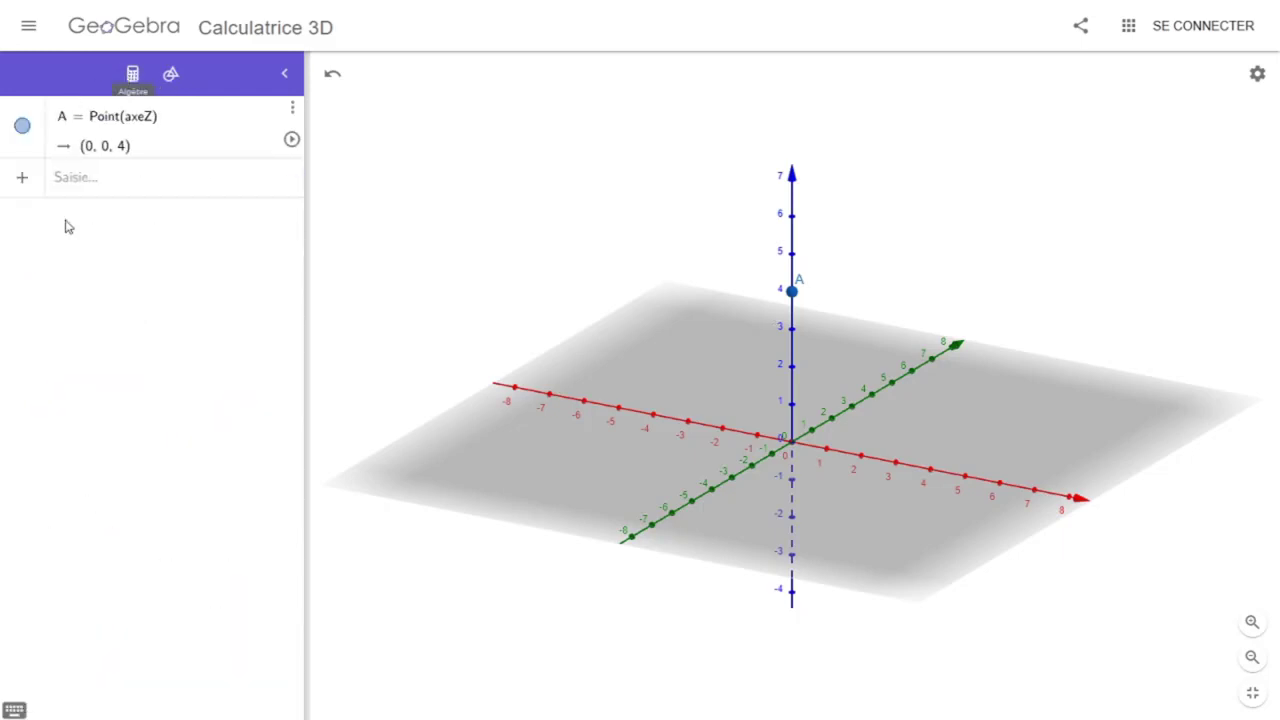
left_click_drag(796, 298, 789, 123)
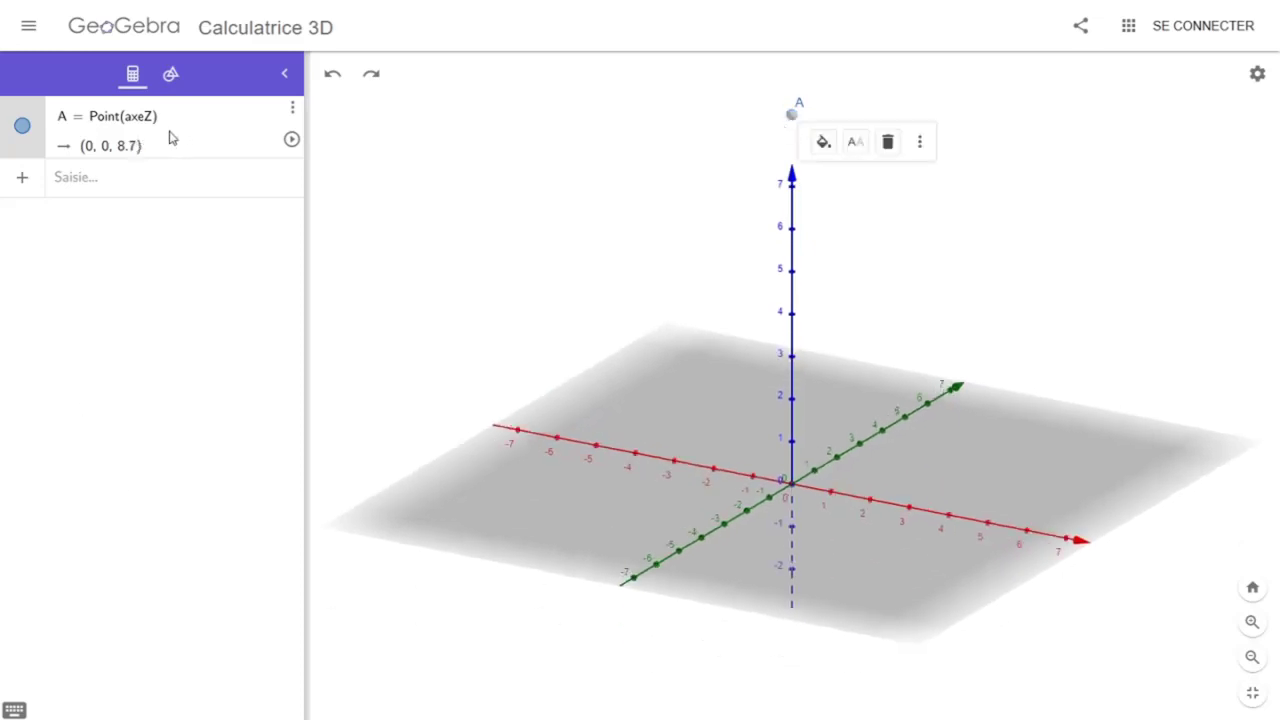
Create a slider with the command Curseur(0, 10, 1).
left_click(90, 180)
type("curseu")
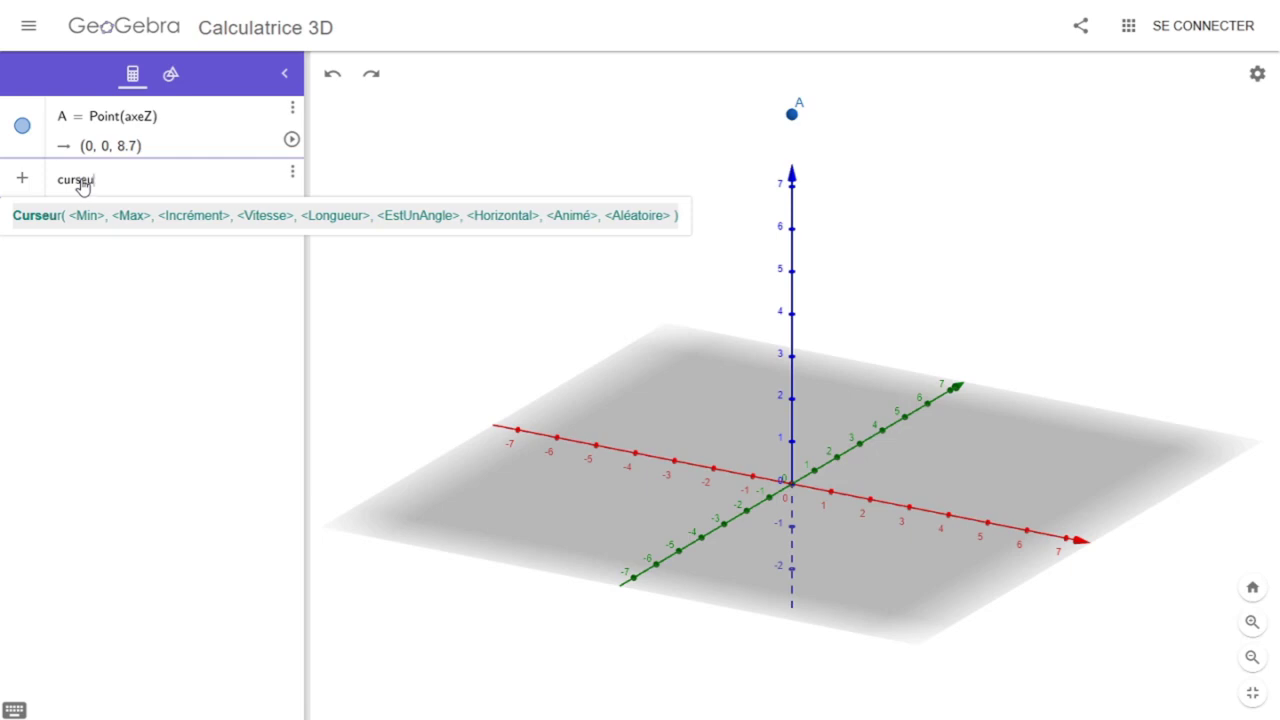
type("r(")
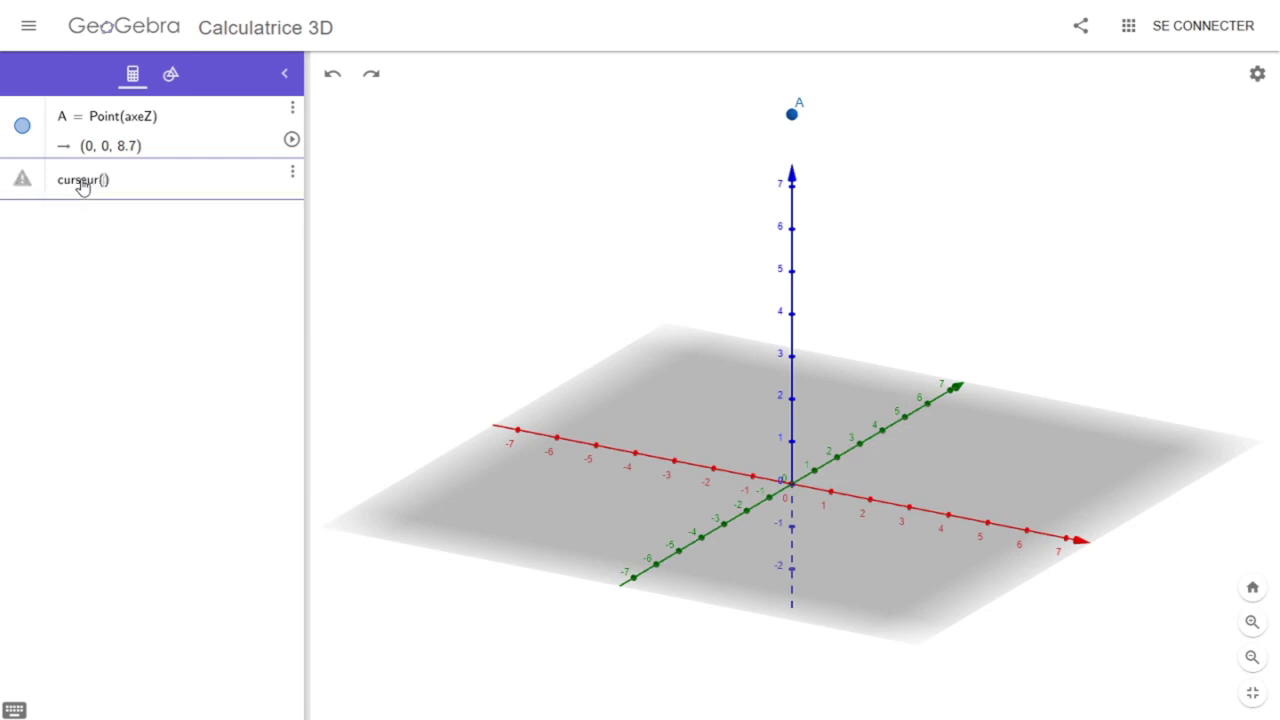
type("0, 10, 1")
key("Return")
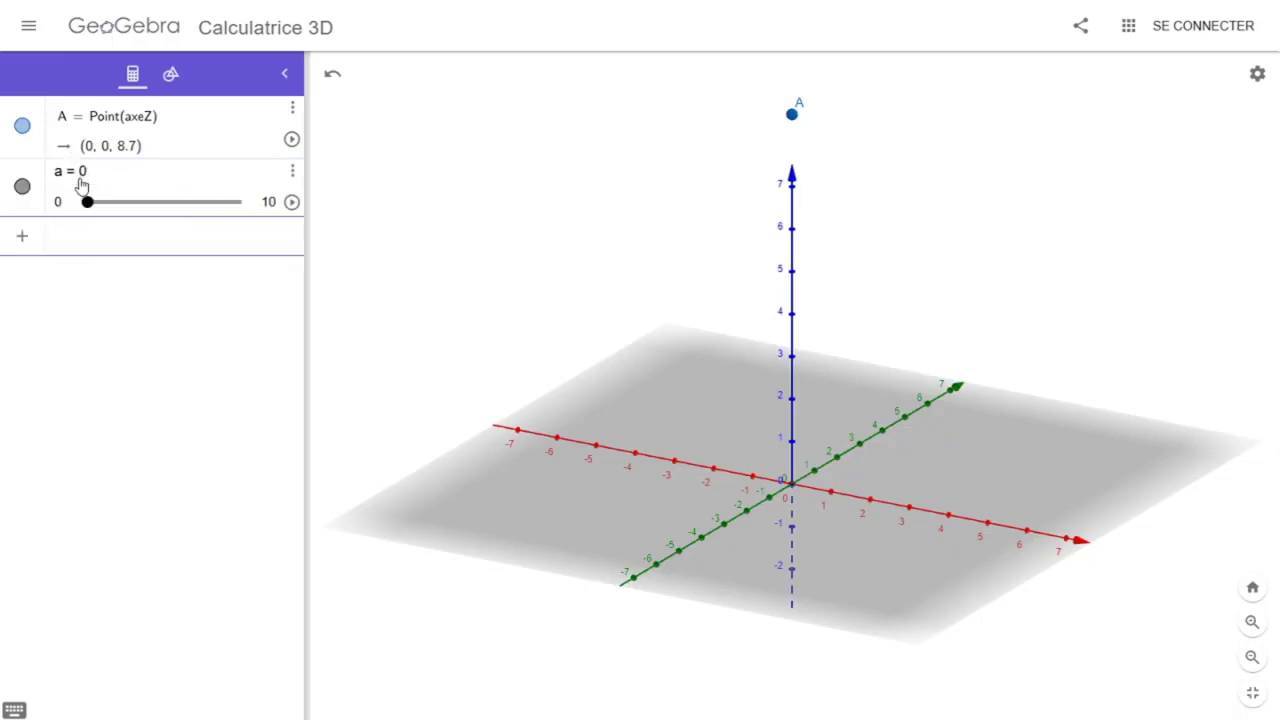
Build a cone with its base centre at the origin, apex A and radius a, and vary its radius with slider a.
left_click(170, 74)
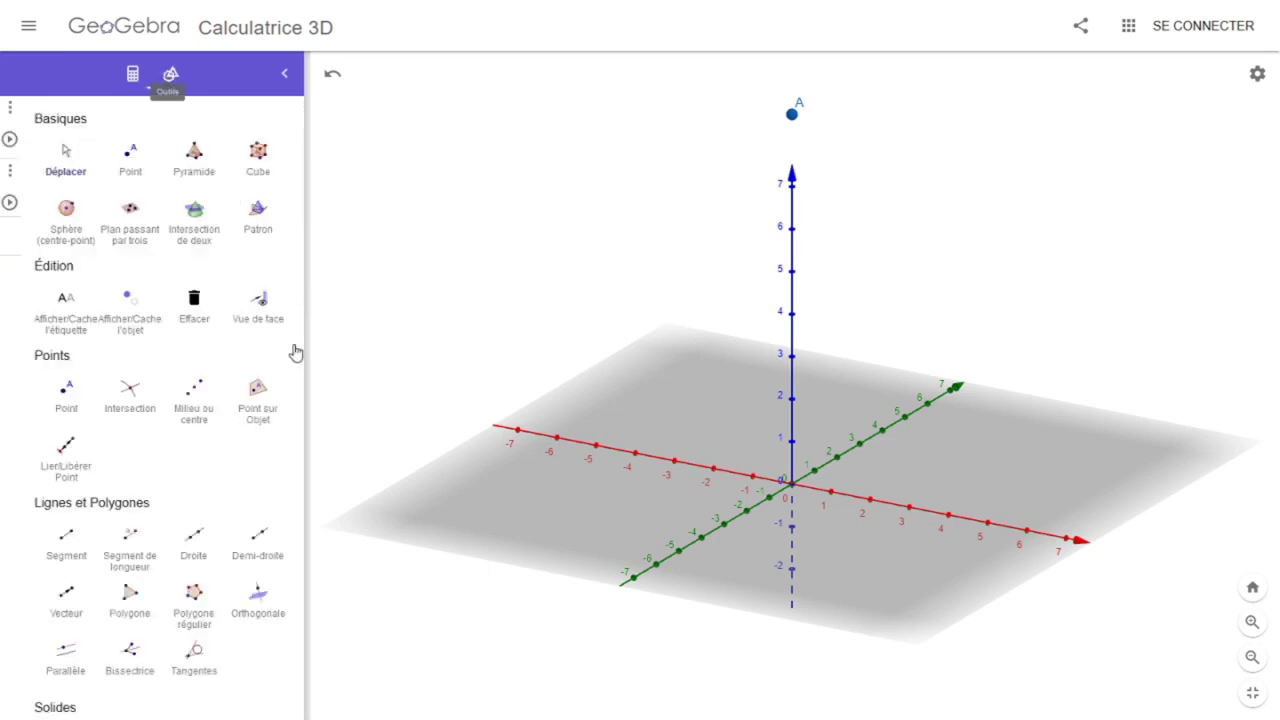
scroll(172, 455, "down", 5)
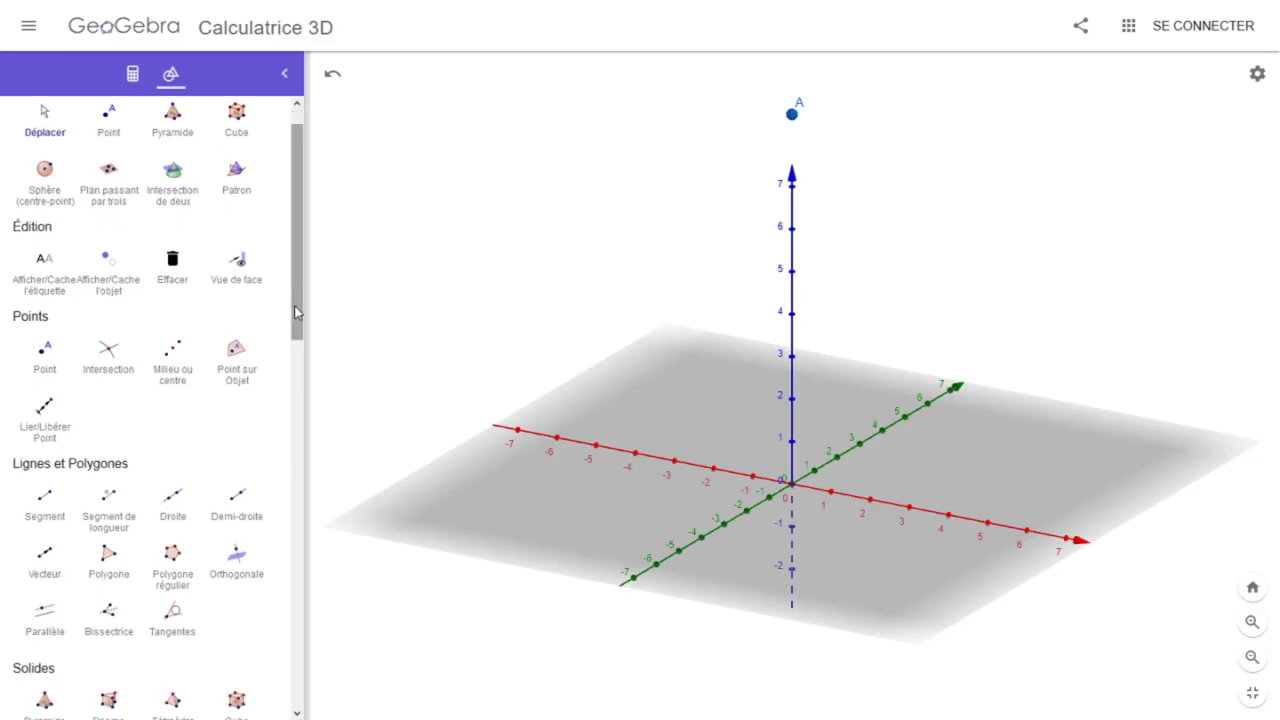
left_click(172, 445)
left_click(792, 114)
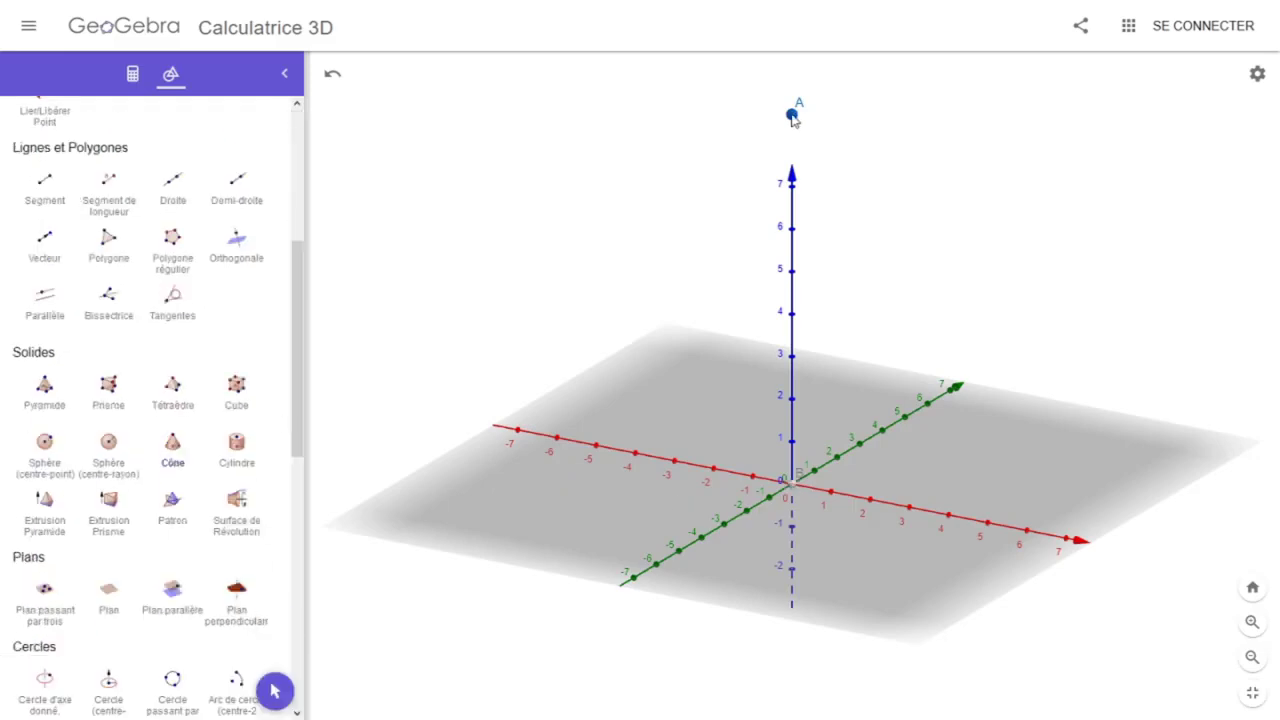
left_click(792, 115)
type("a")
key("Return")
left_click(137, 79)
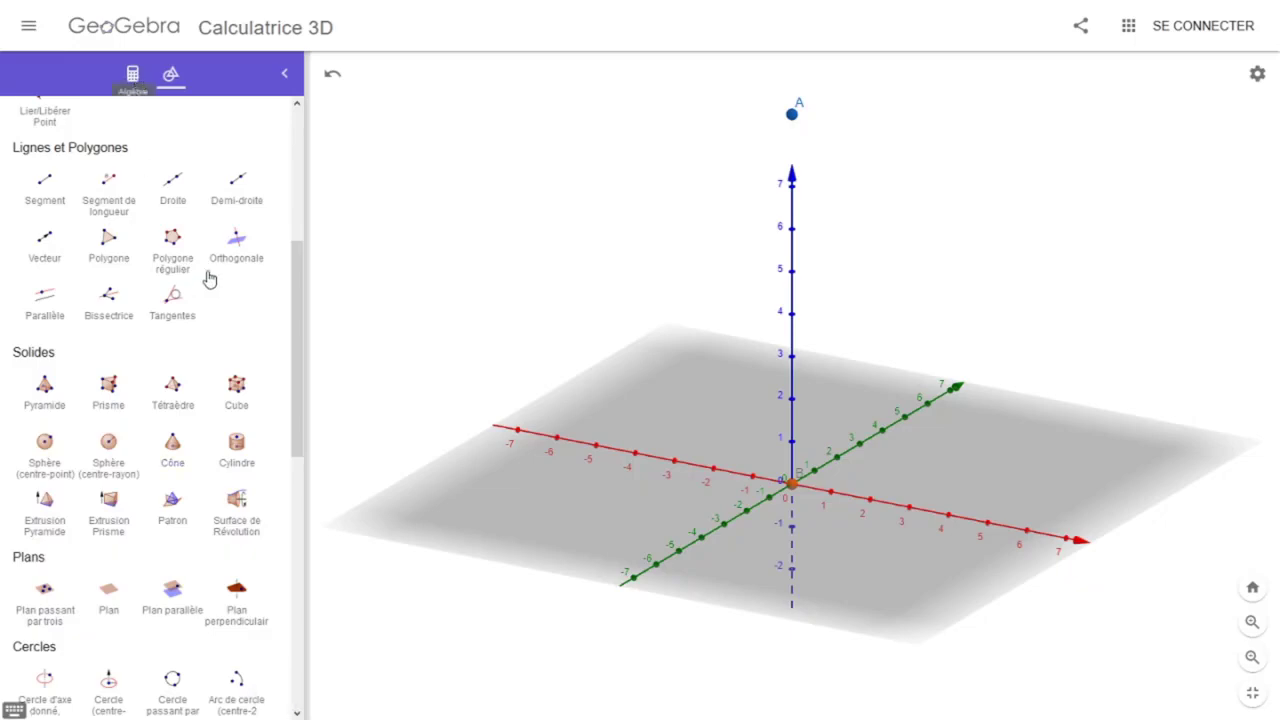
left_click_drag(90, 203, 161, 202)
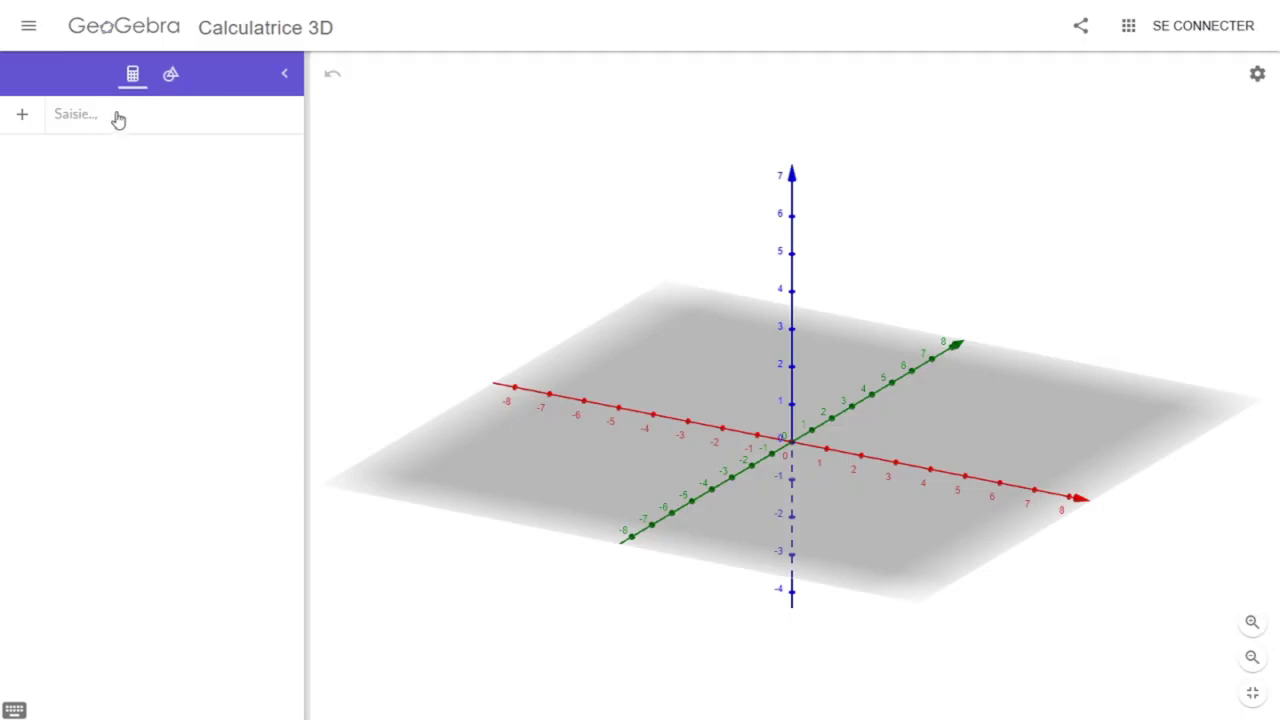
In the empty construction, define the point O = (0, 0, 0).
left_click(118, 118)
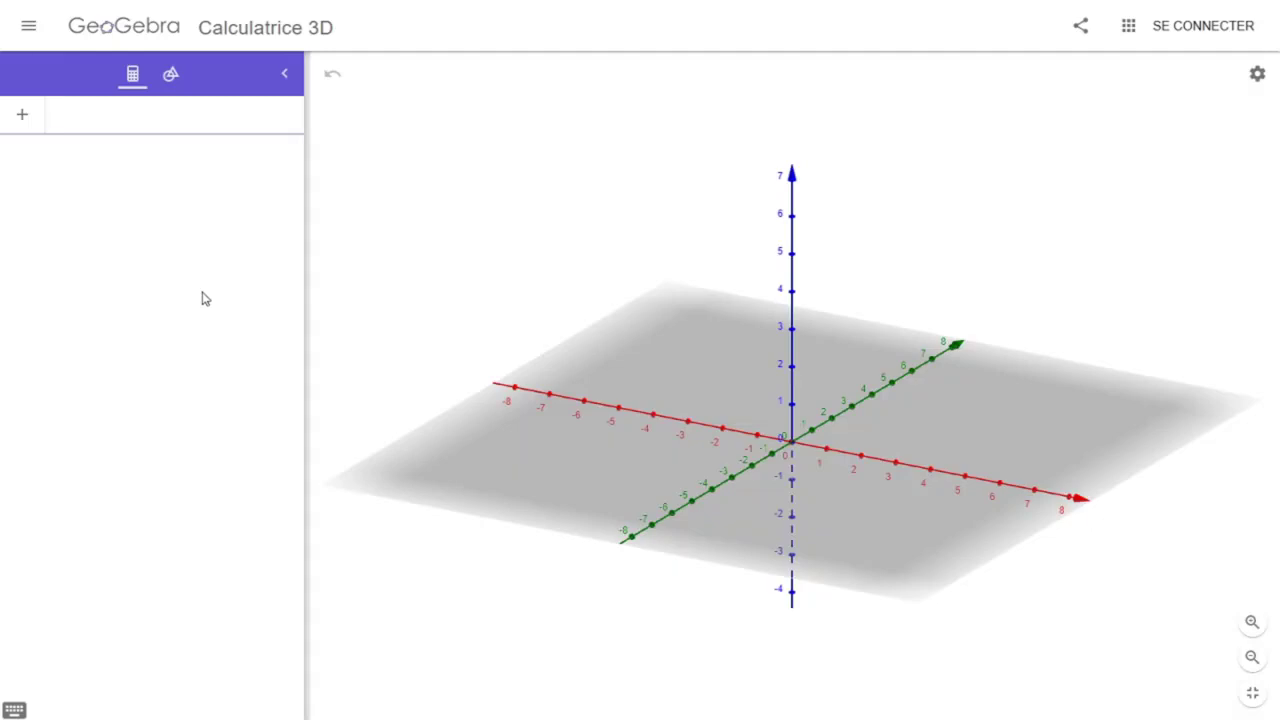
type("O")
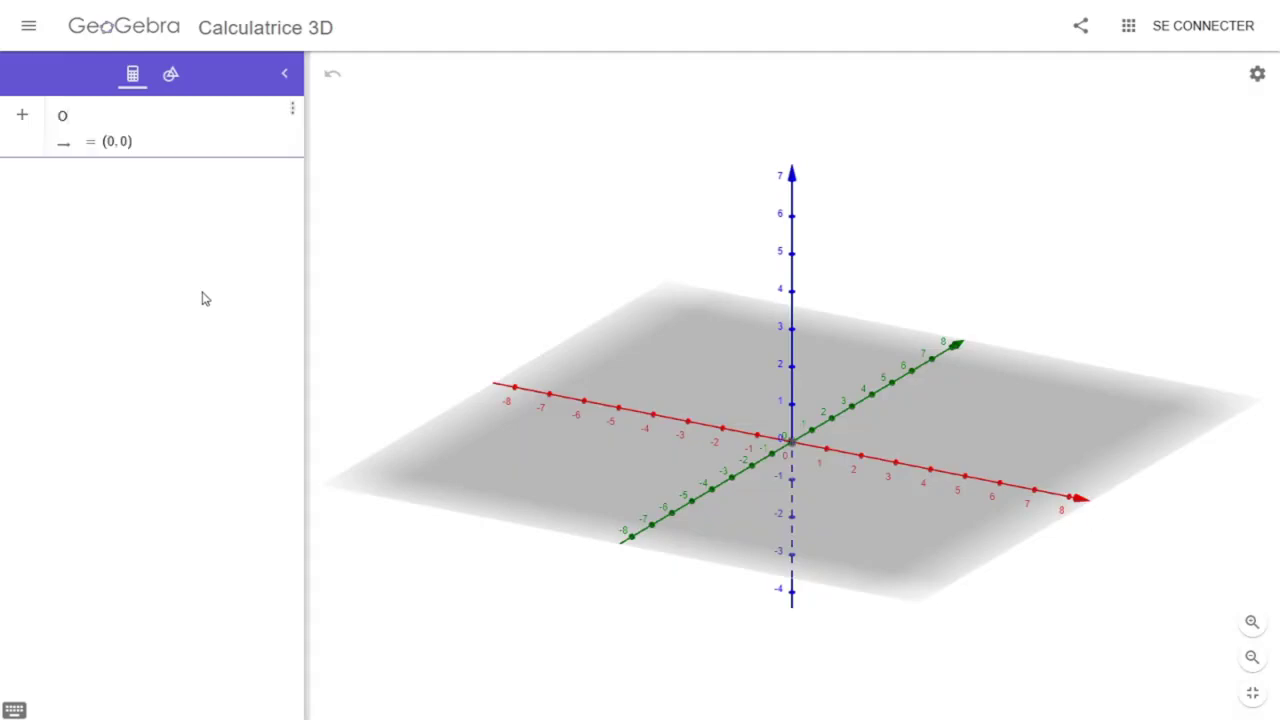
type(" = (")
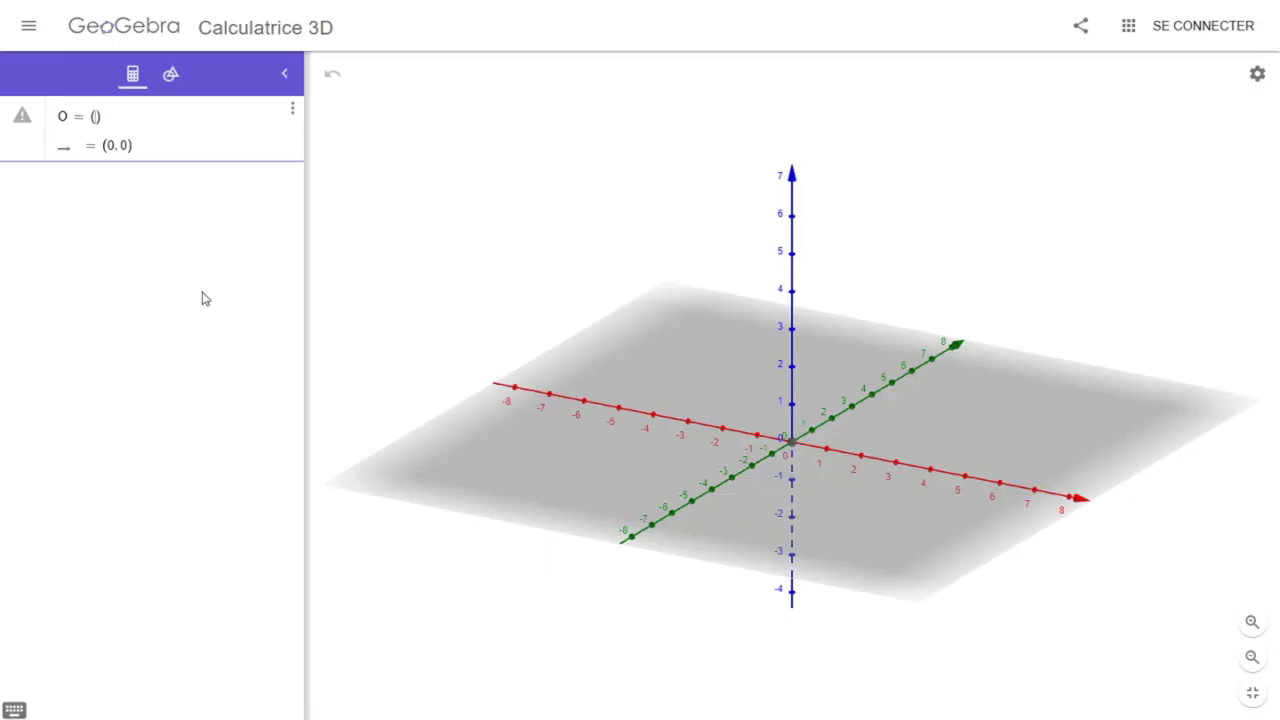
type("0, 0, 0")
key("Return")
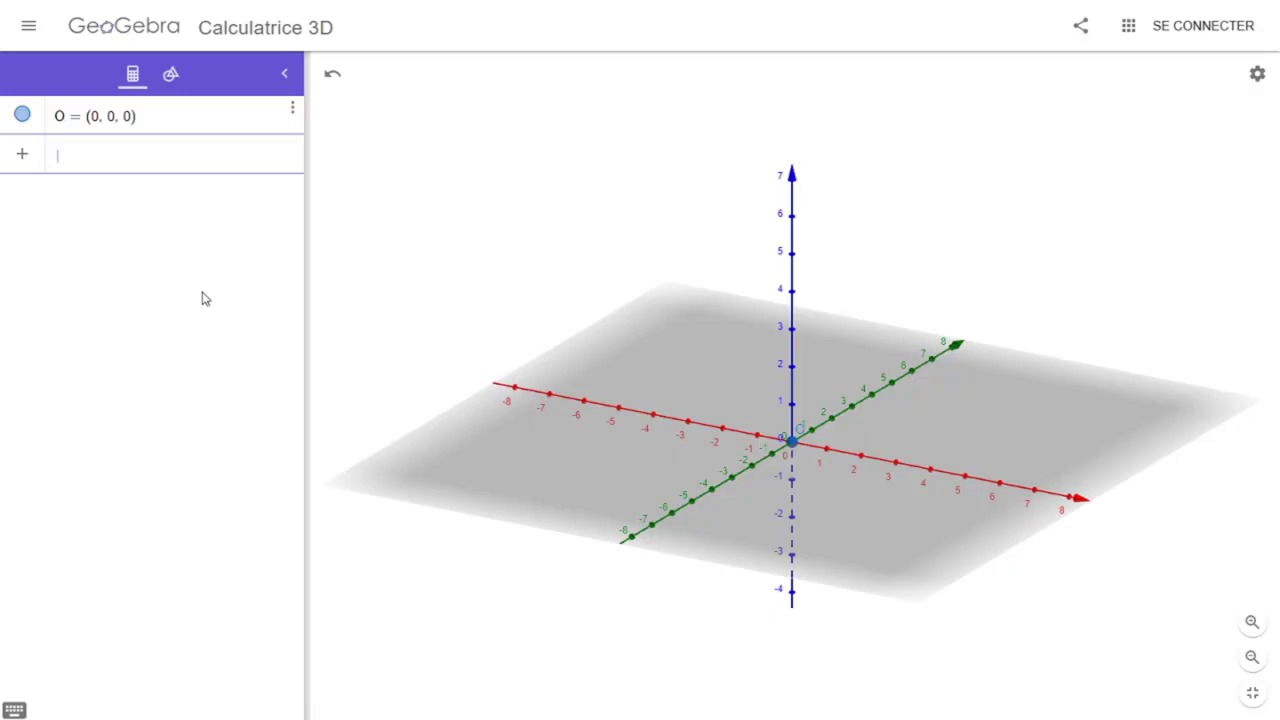
Define the apex point S = (0, 0, 8.7).
type("S = (")
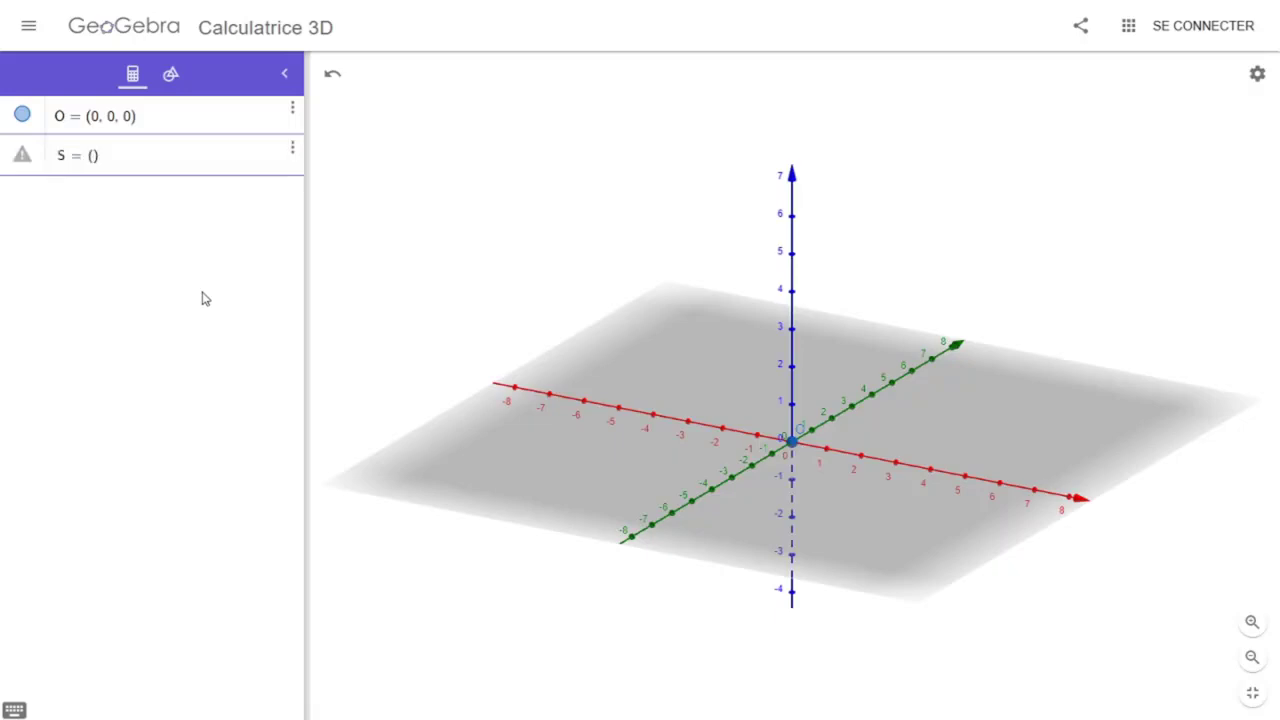
type("0, 0, 8")
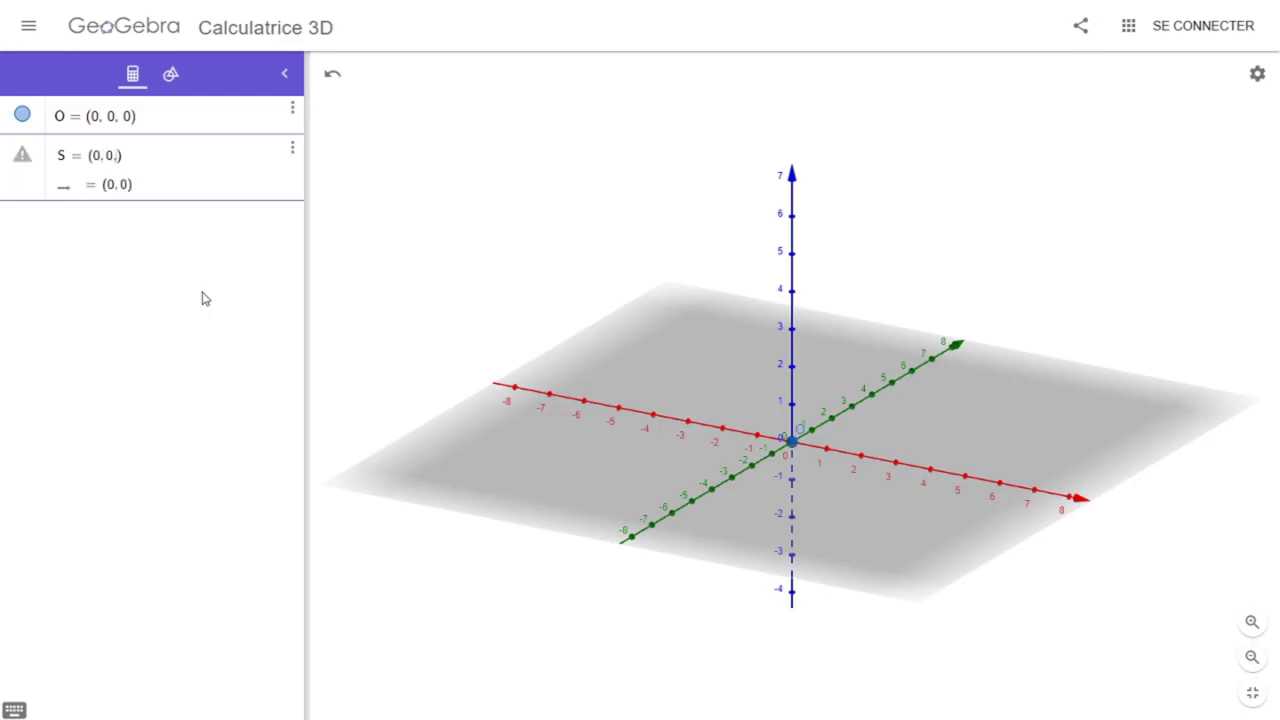
type(".7")
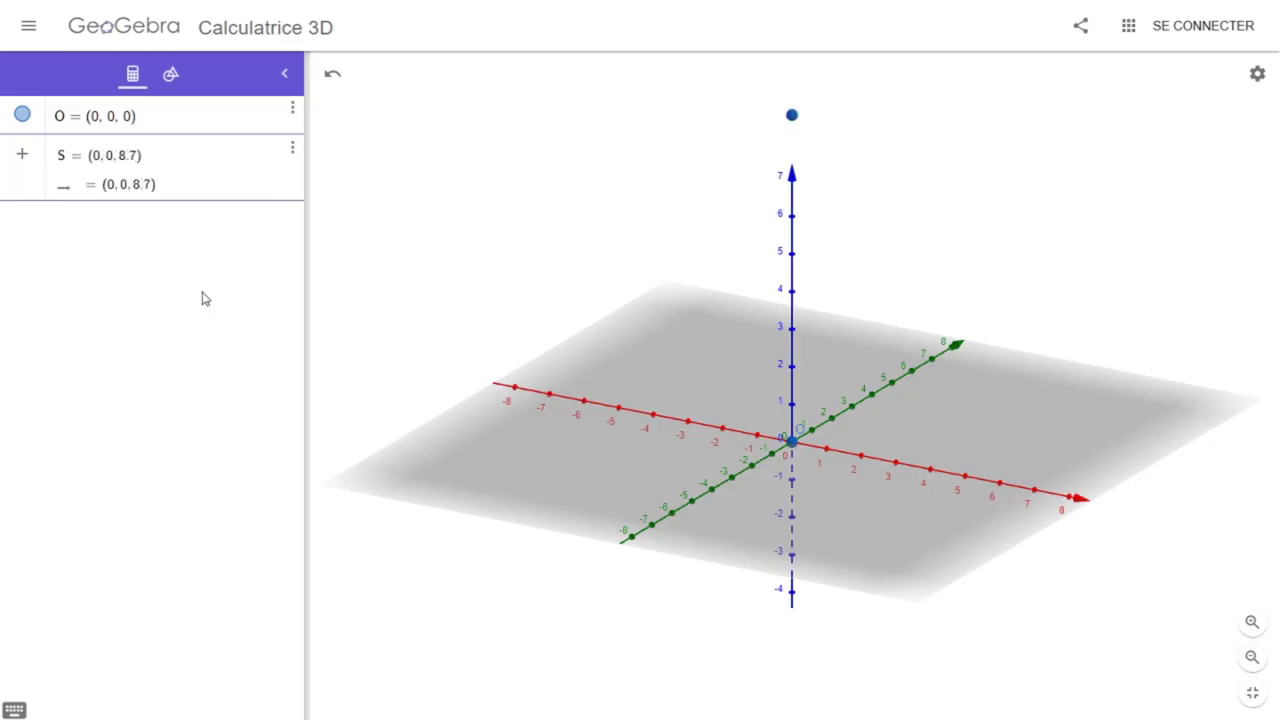
key("Return")
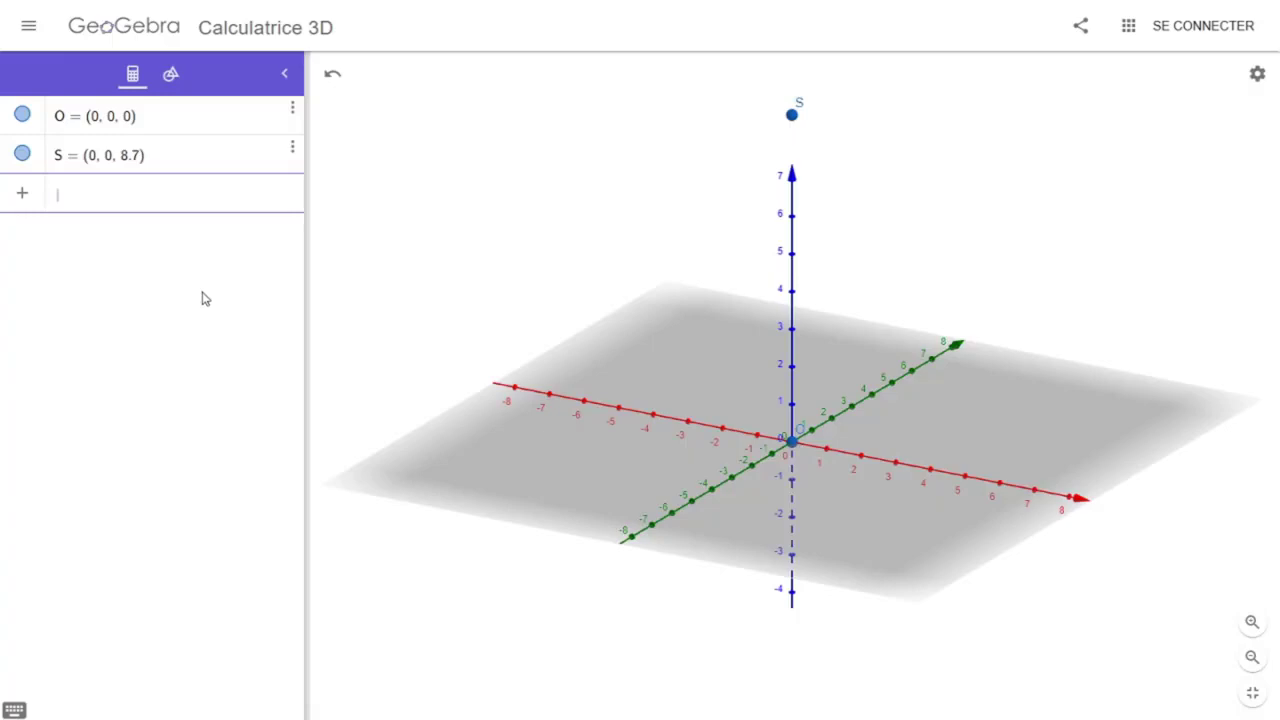
Create a cone with the command Cône(O, S, 5), using the point, point, radius form.
type("cône")
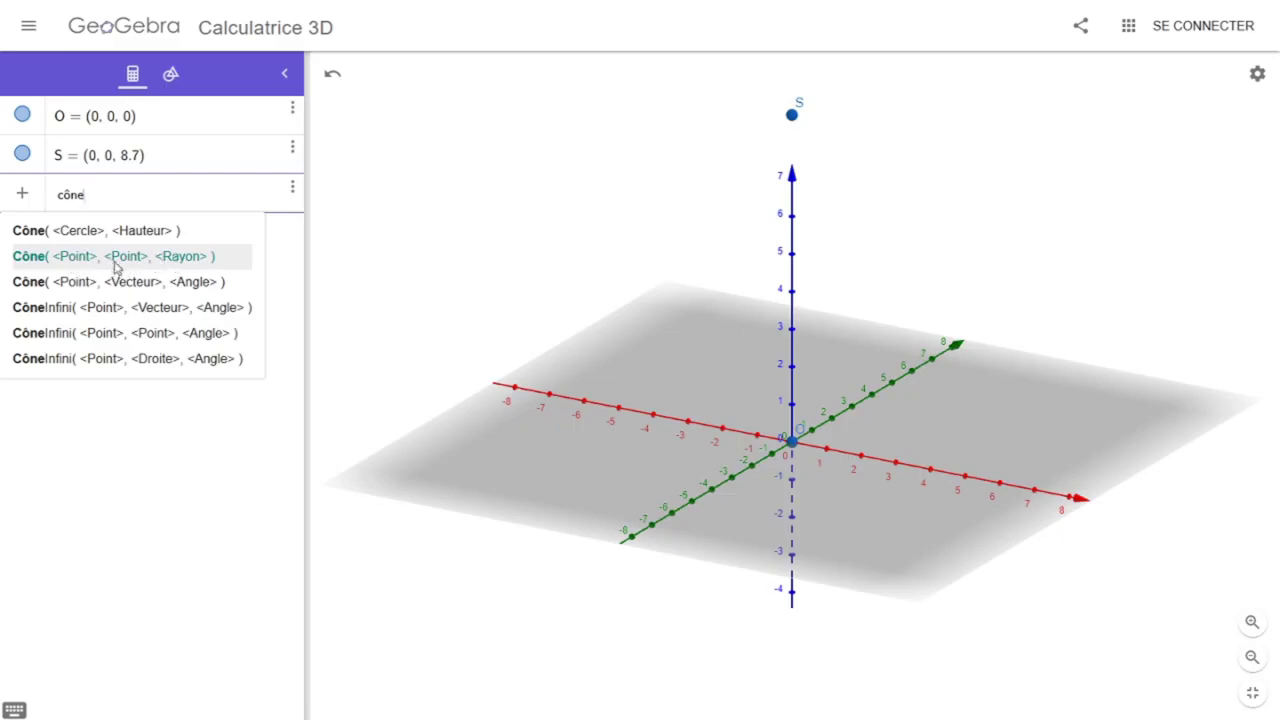
left_click(115, 266)
type("O")
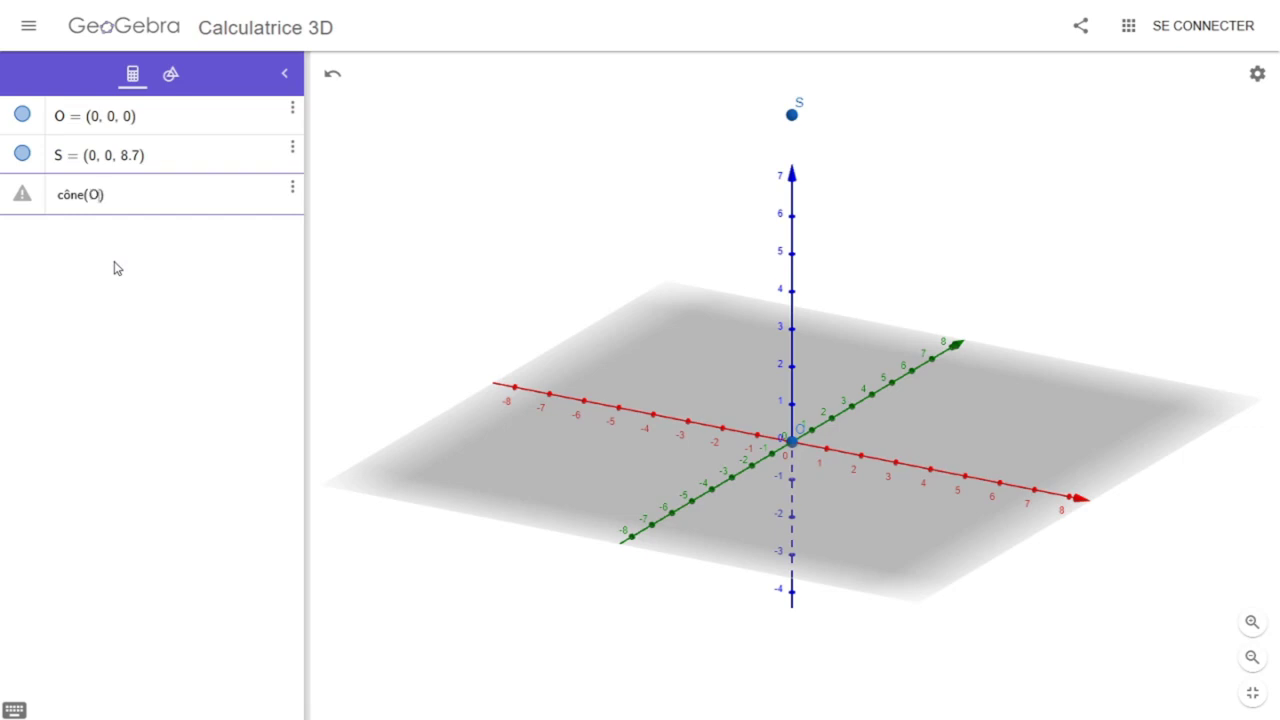
type(", S, 5")
key("Return")
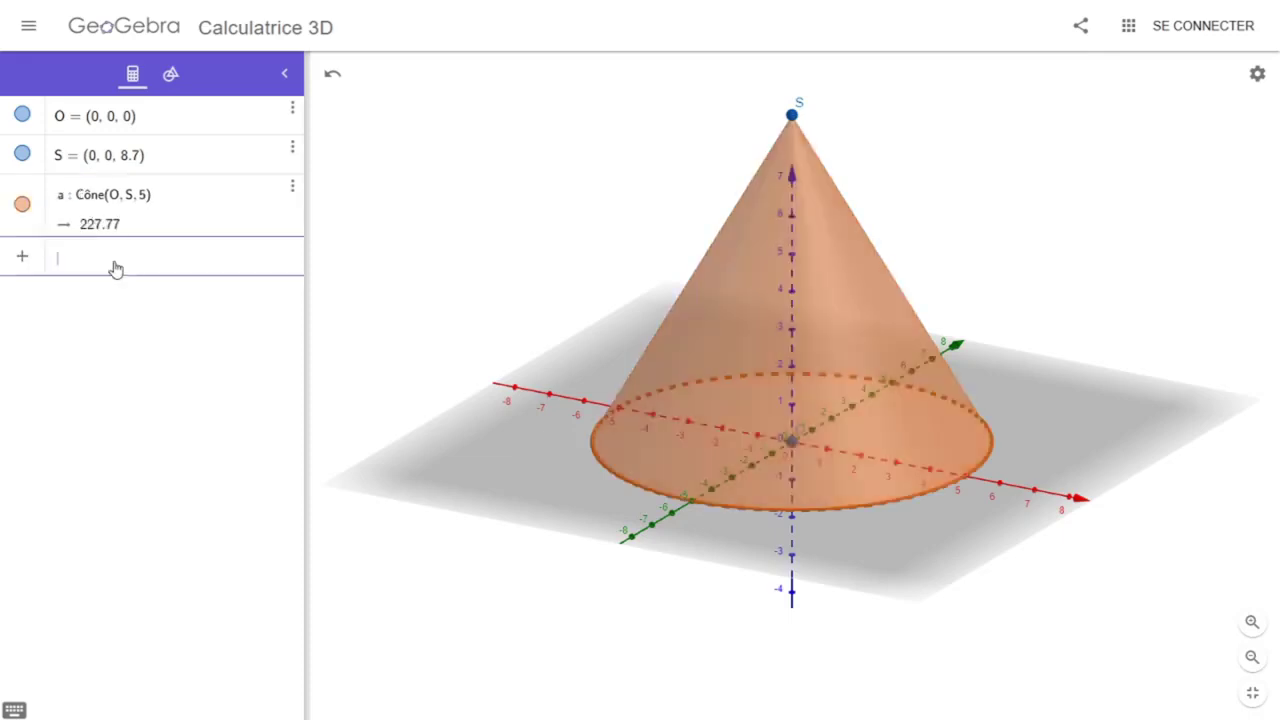
Measure the cone's volume with the Volume tool, placing its label on the cone.
left_click(173, 78)
left_click_drag(298, 224, 277, 560)
left_click(240, 560)
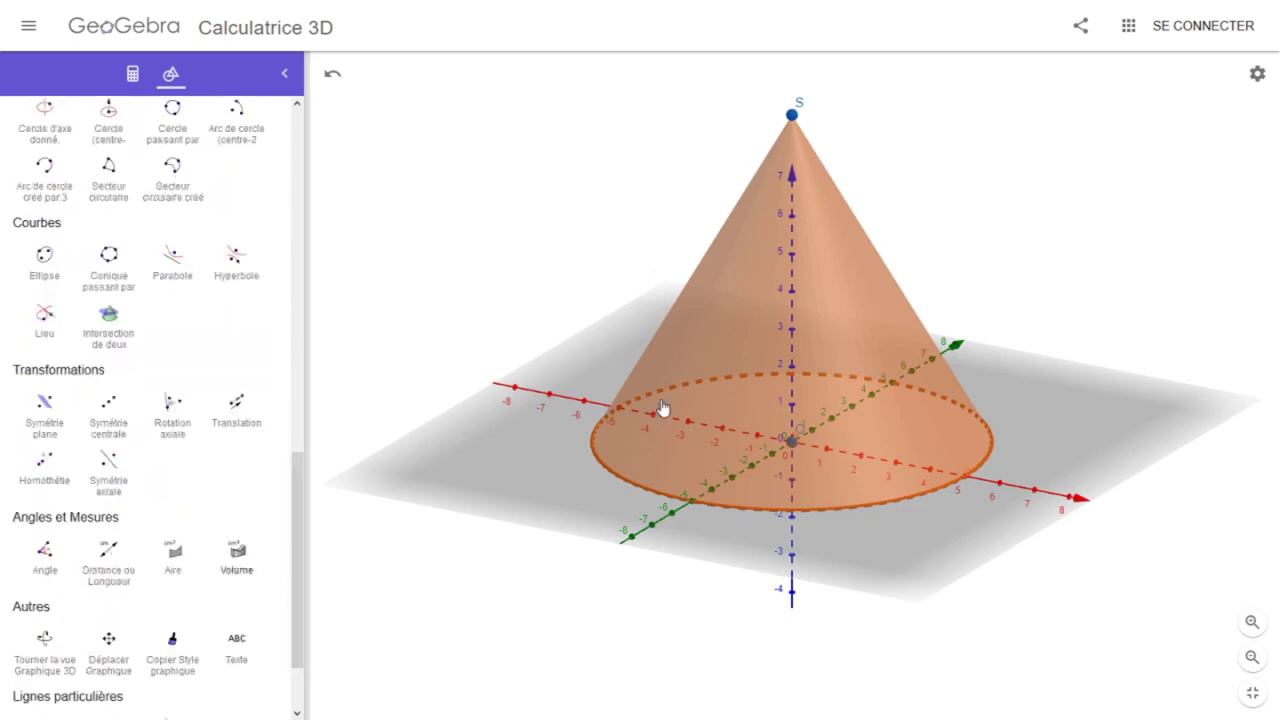
left_click(703, 324)
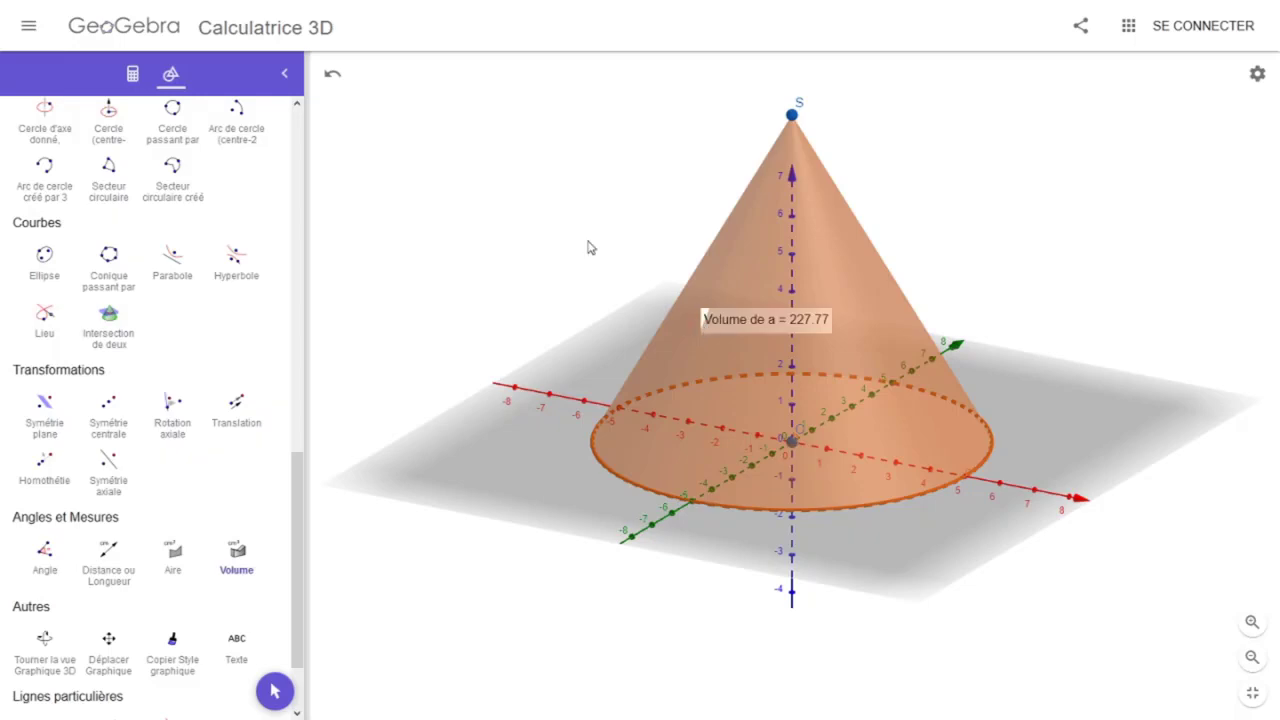